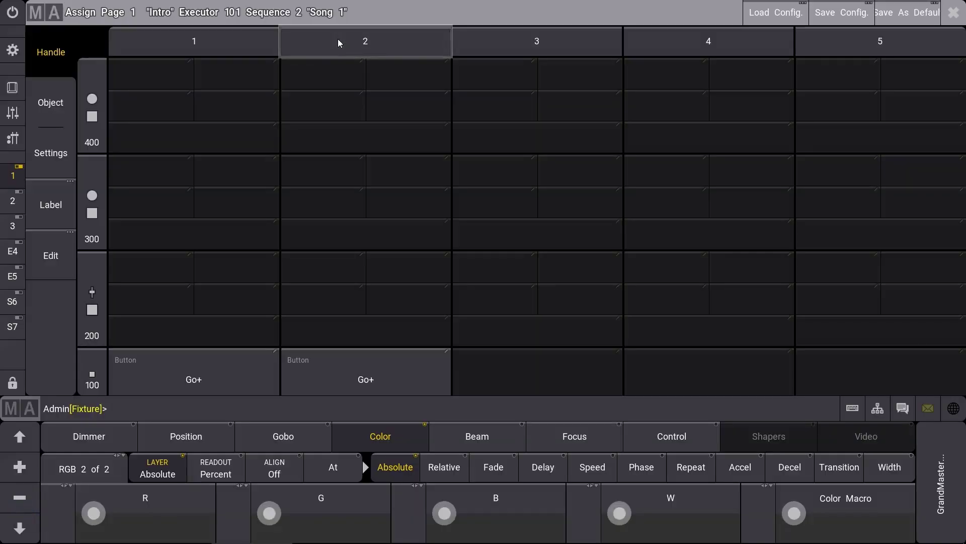
- Enlarge the Song 1 executor to three columns wide and all four rows high, up to row 400
left_click(566, 38)
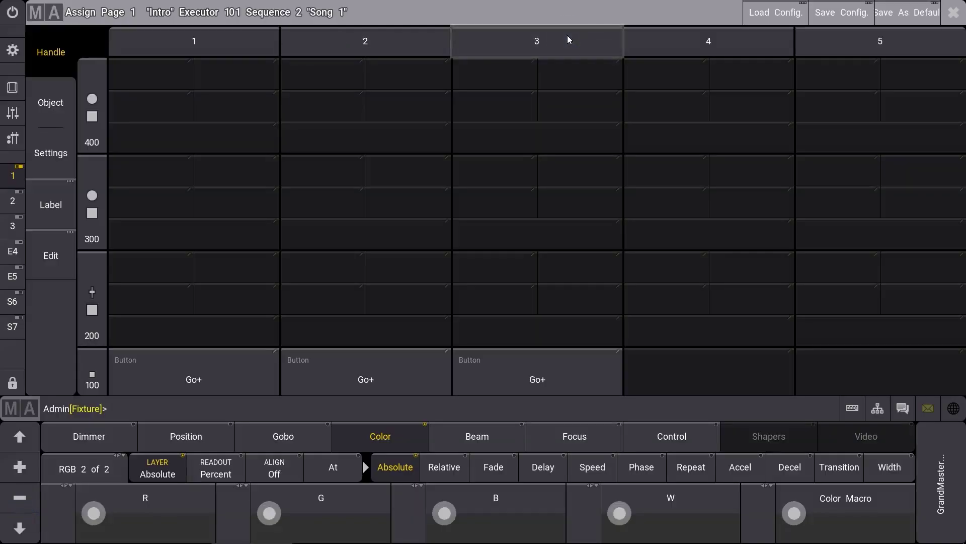
left_click(93, 292)
left_click(96, 183)
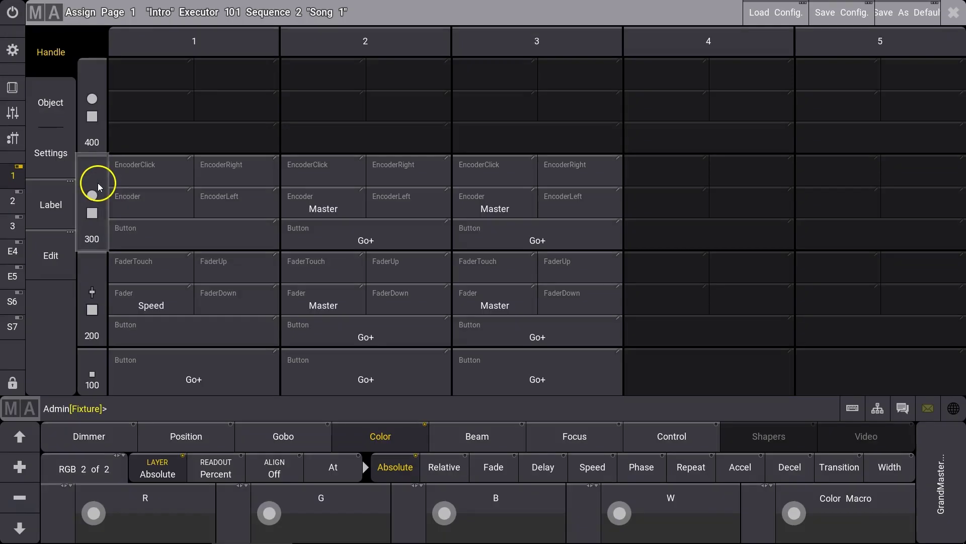
left_click_drag(98, 183, 92, 103)
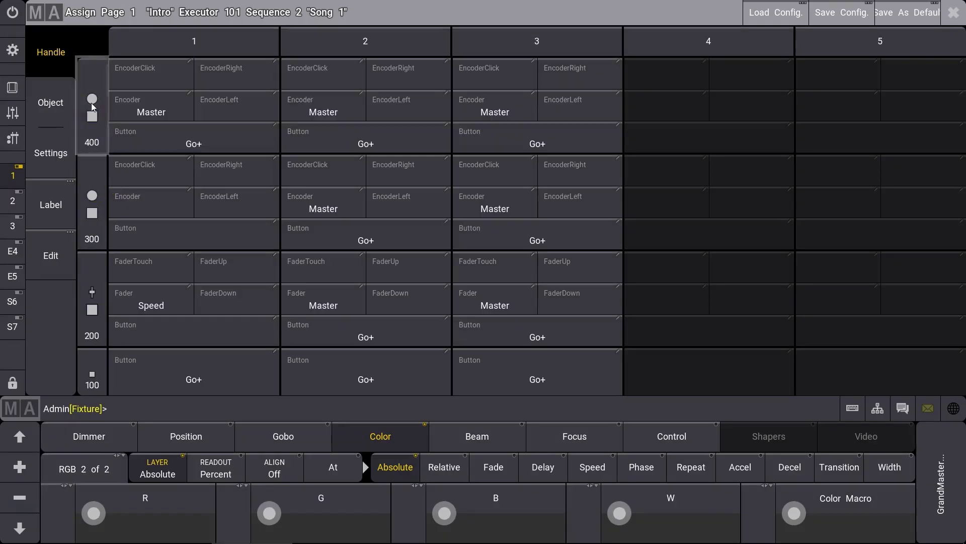
- Shrink the executor to one column wide and two rows high, up to row 200
left_click(400, 39)
left_click(214, 39)
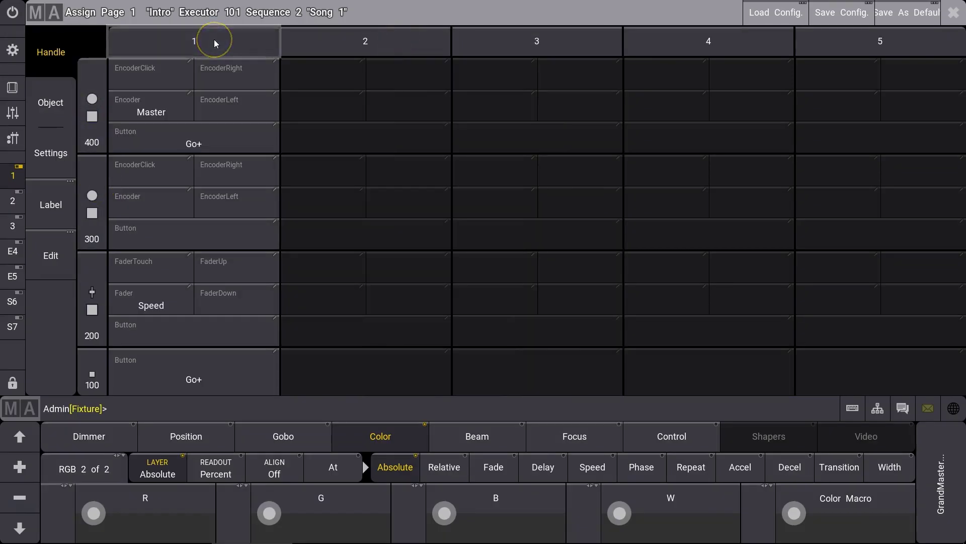
left_click(94, 204)
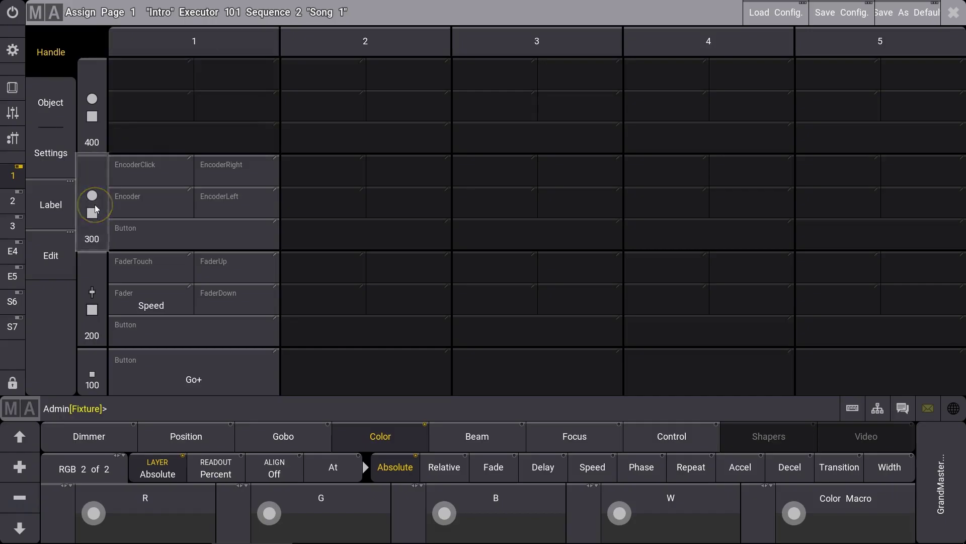
left_click(96, 301)
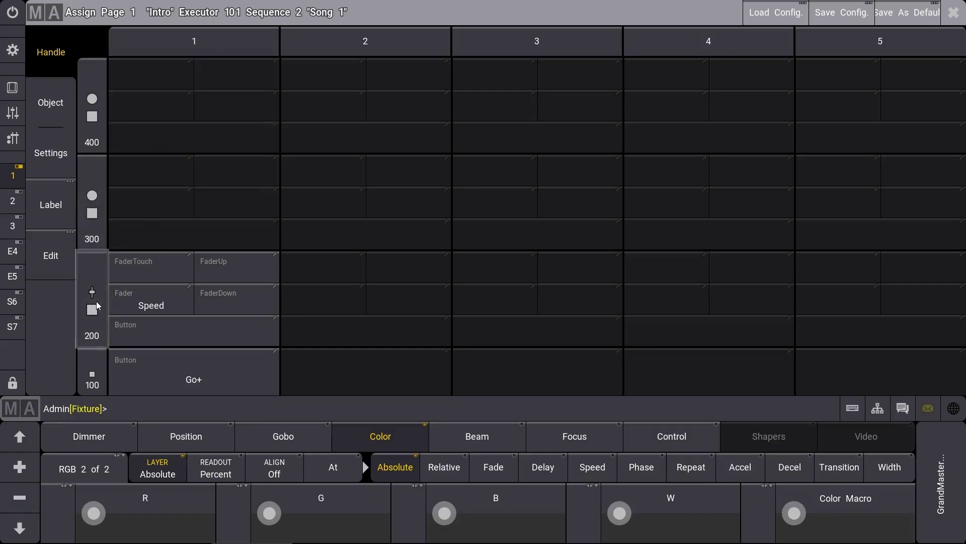
left_click(19, 503)
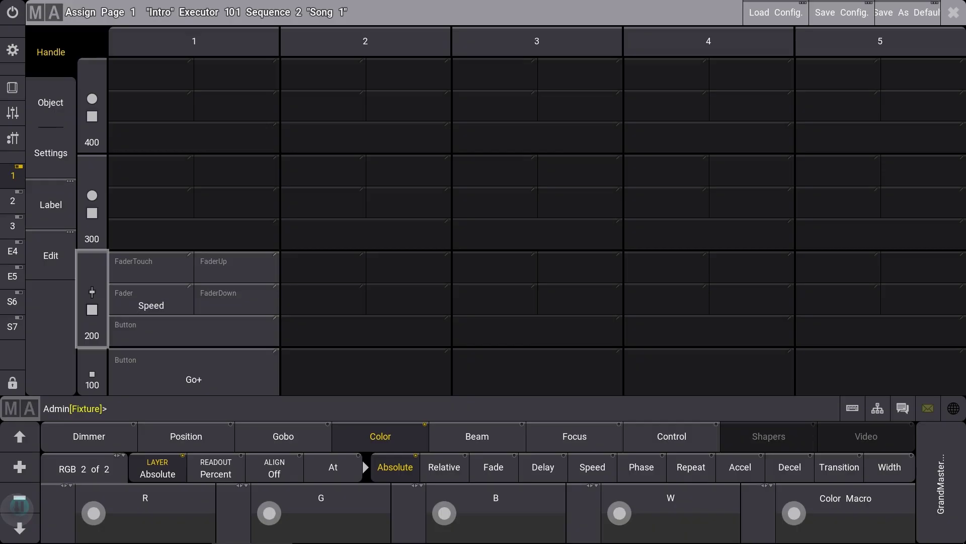
- Assign Go+ to the executor's row 100 button and Master to its row 200 fader
left_click(180, 377)
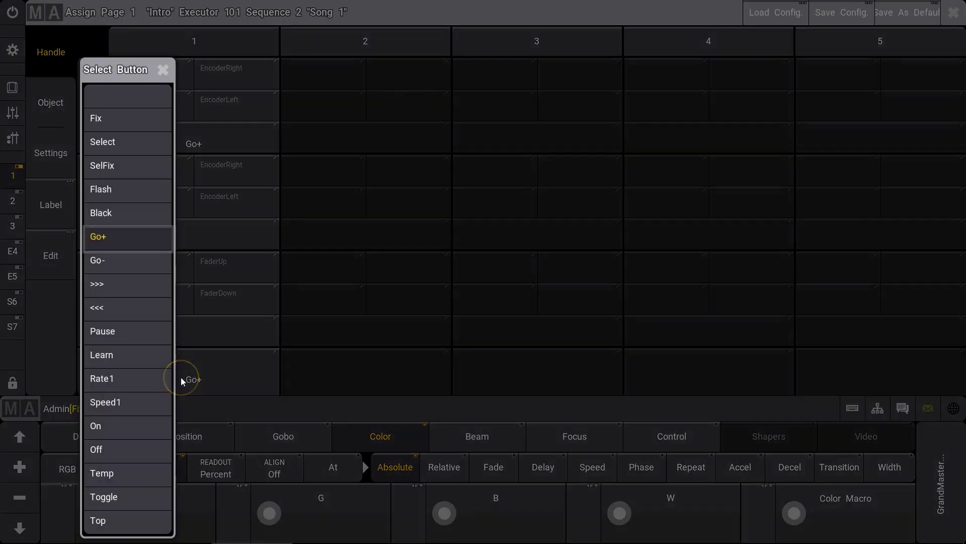
left_click(101, 240)
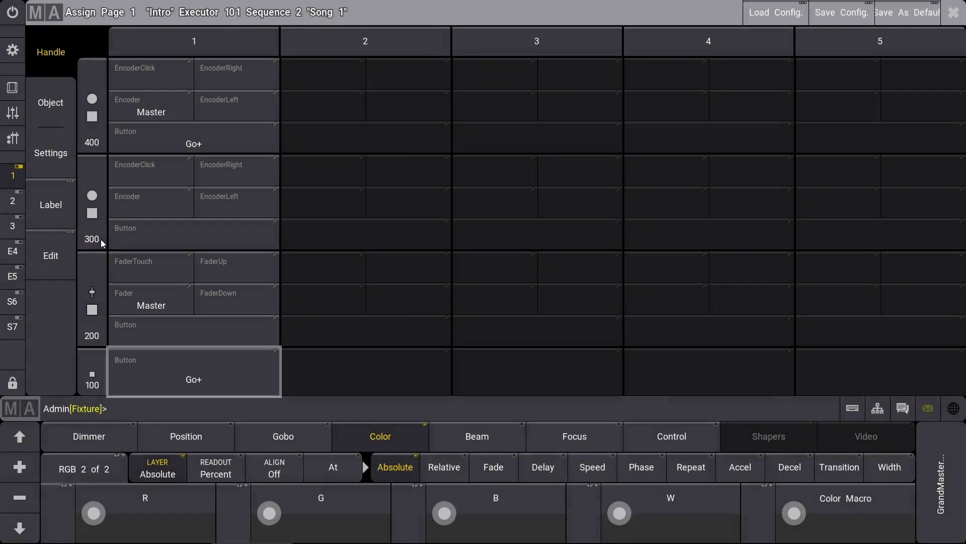
left_click(134, 301)
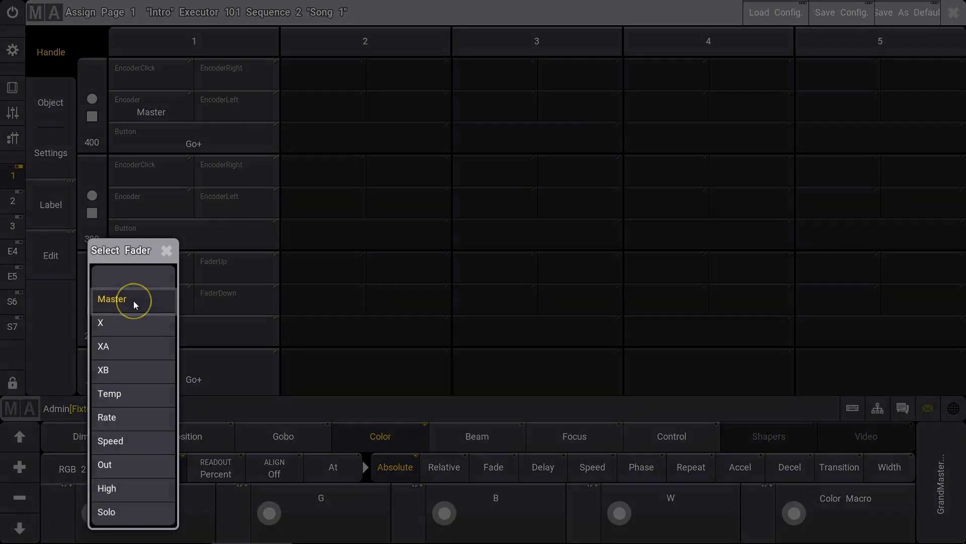
left_click(109, 301)
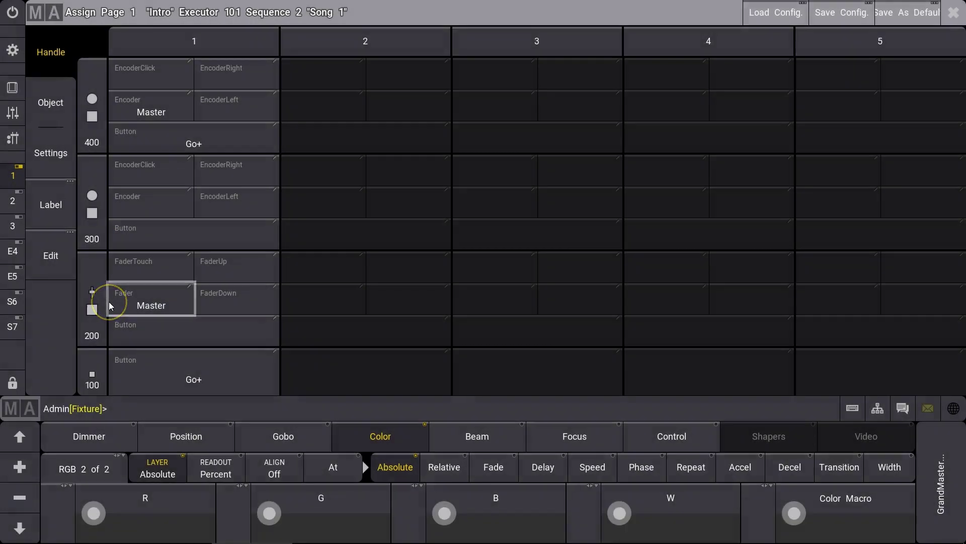
- Assign <<< and >>> to the row 300 EncoderLeft and EncoderRight functions, and SelFix to the row 400 button
left_click(230, 203)
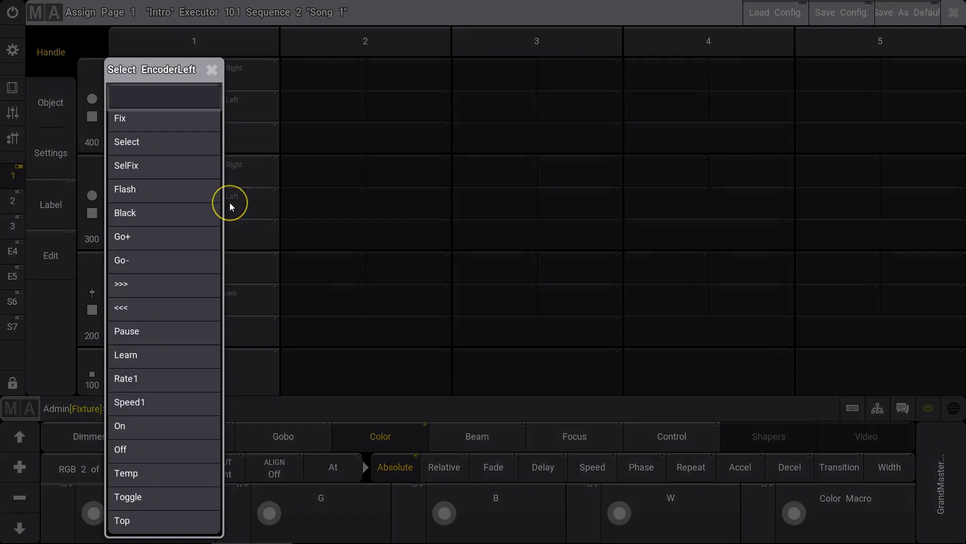
left_click(125, 308)
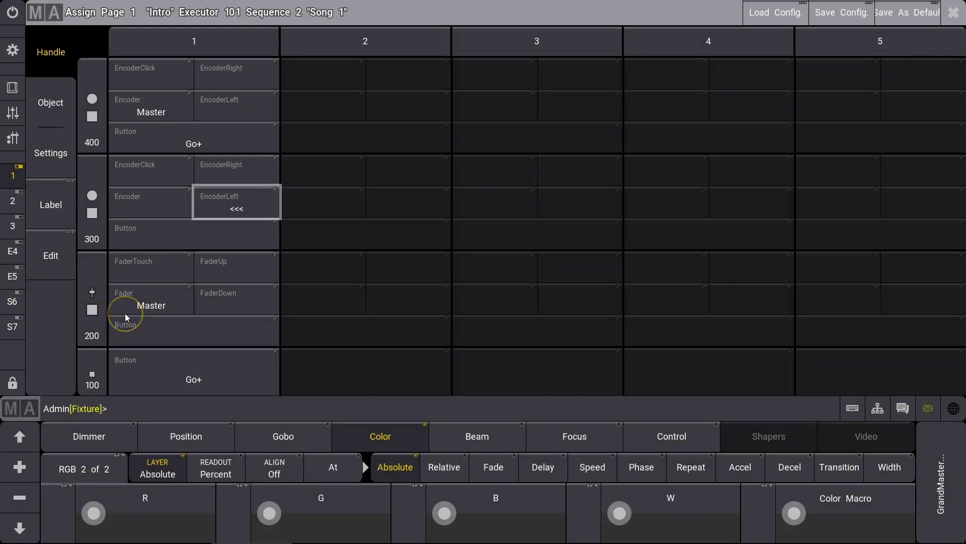
left_click(224, 175)
left_click(110, 283)
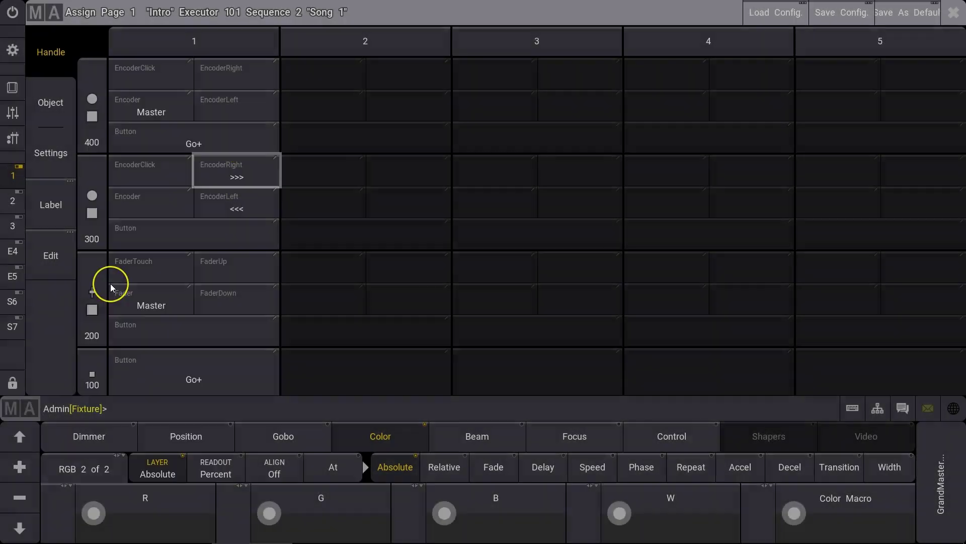
left_click(181, 140)
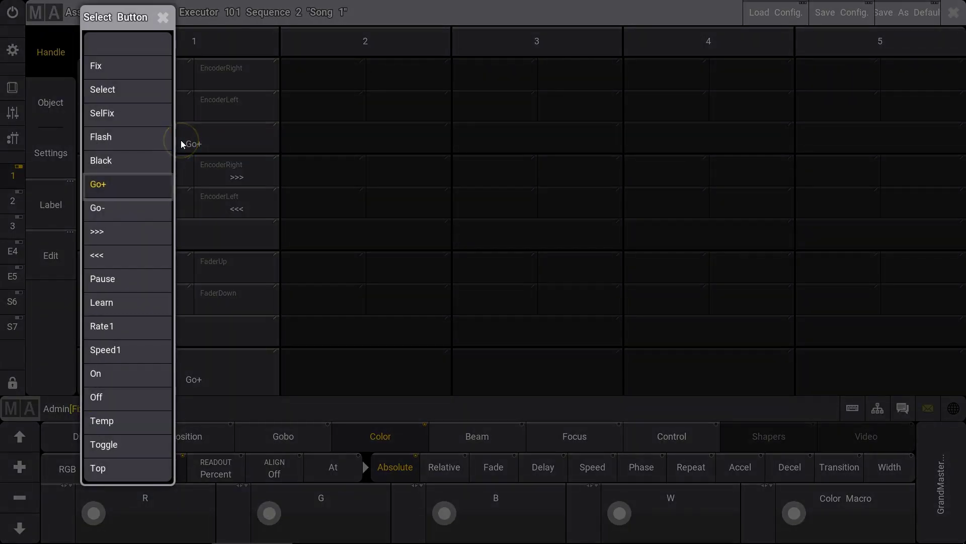
left_click(106, 114)
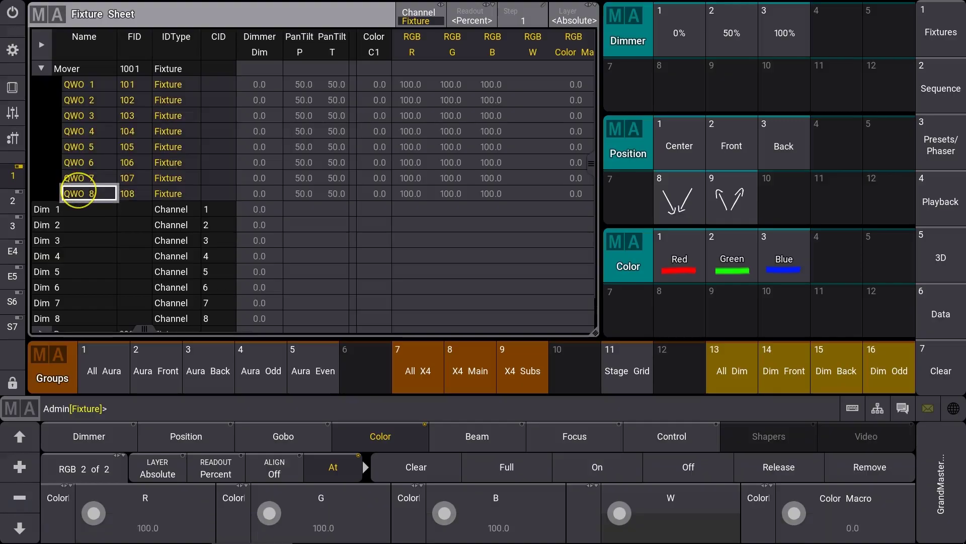
- Apply the 100% dimmer preset to movers QWO 1 to 8 and set their green (G) value to 0
left_click(785, 29)
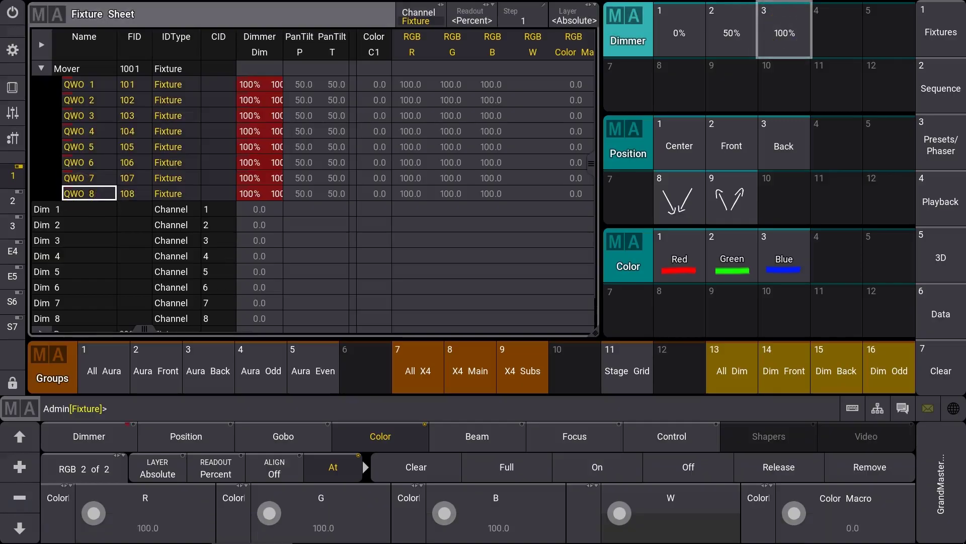
left_click(302, 518)
left_click(307, 331)
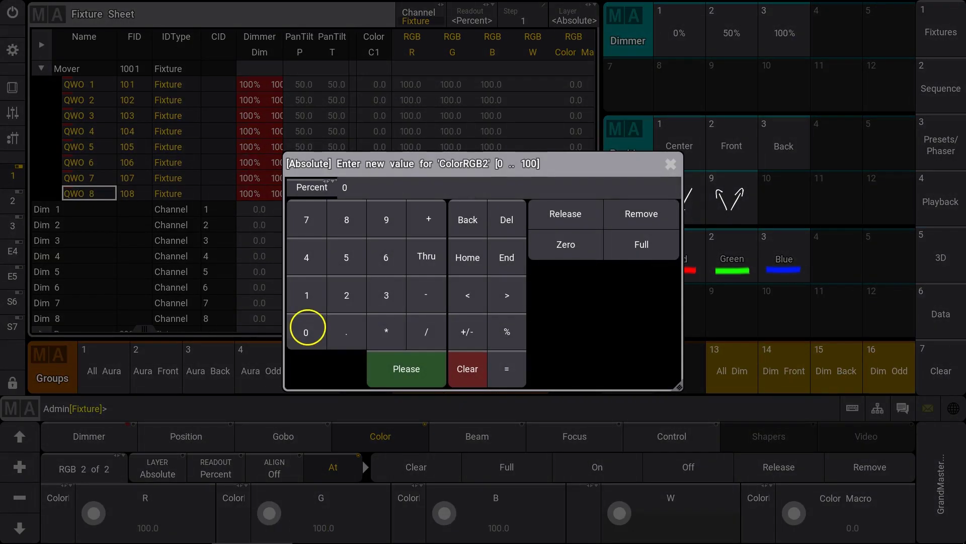
left_click(406, 369)
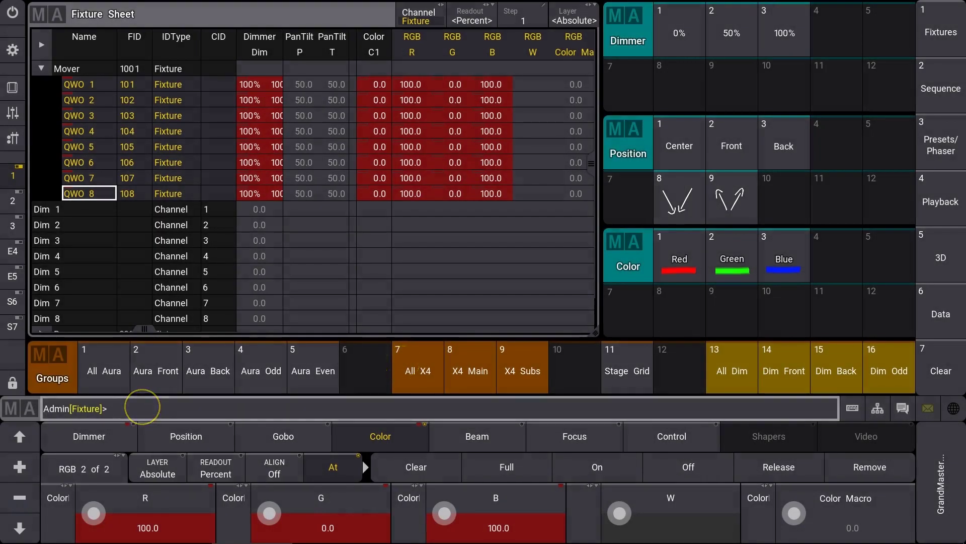
- Store the color mix as preset 8 in the Color pool and view it in the 3D window
left_click(679, 305)
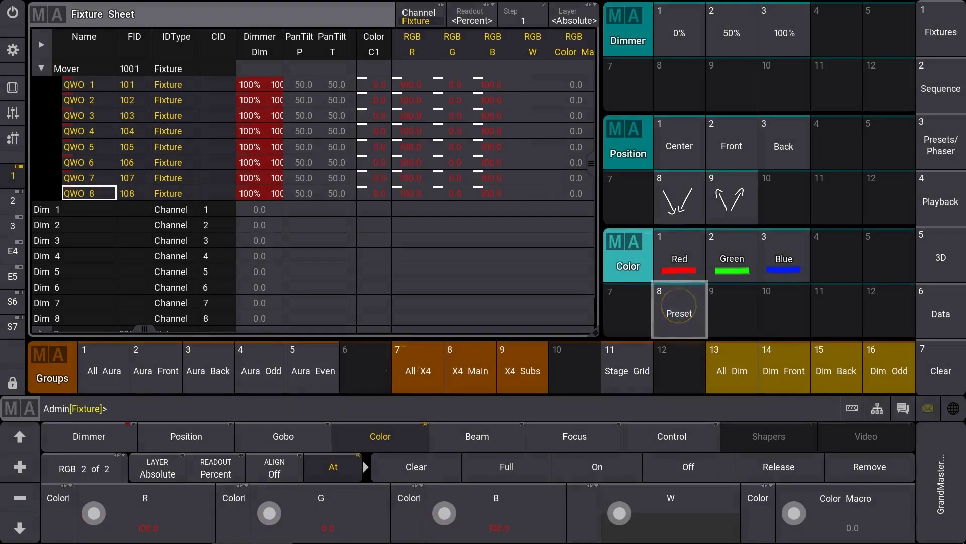
left_click(941, 254)
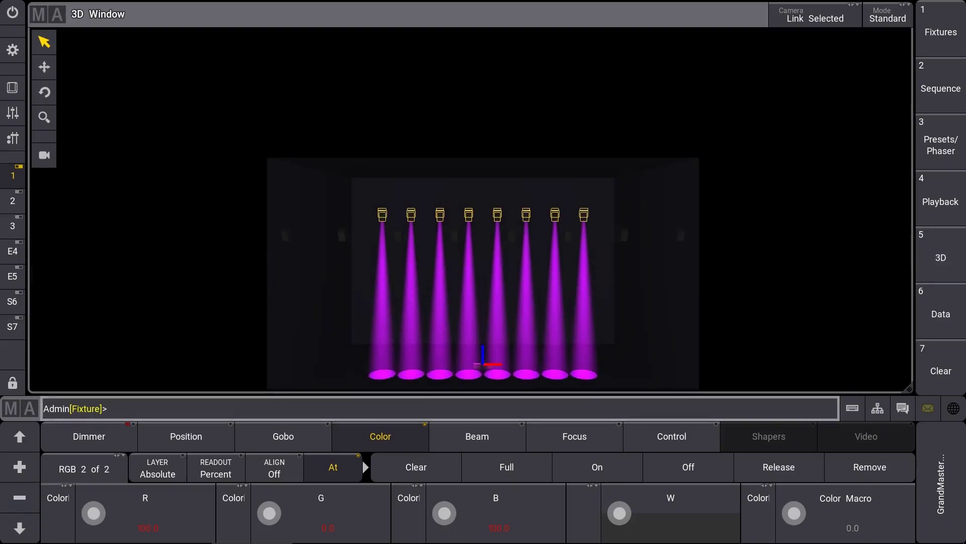
left_click(13, 175)
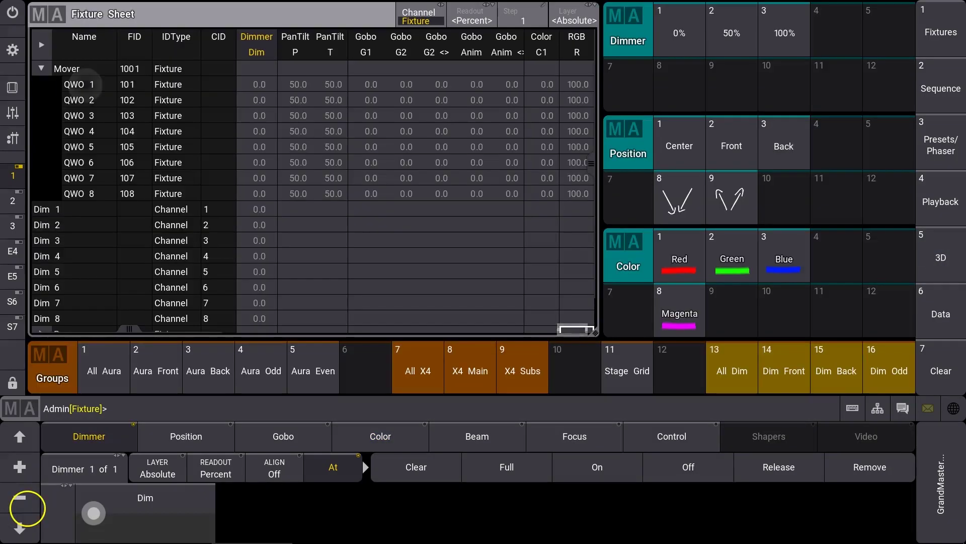
- Select movers QWO 1 to 8 and set their dimmer to 100 percent
left_click(81, 192)
left_click(150, 528)
left_click(306, 295)
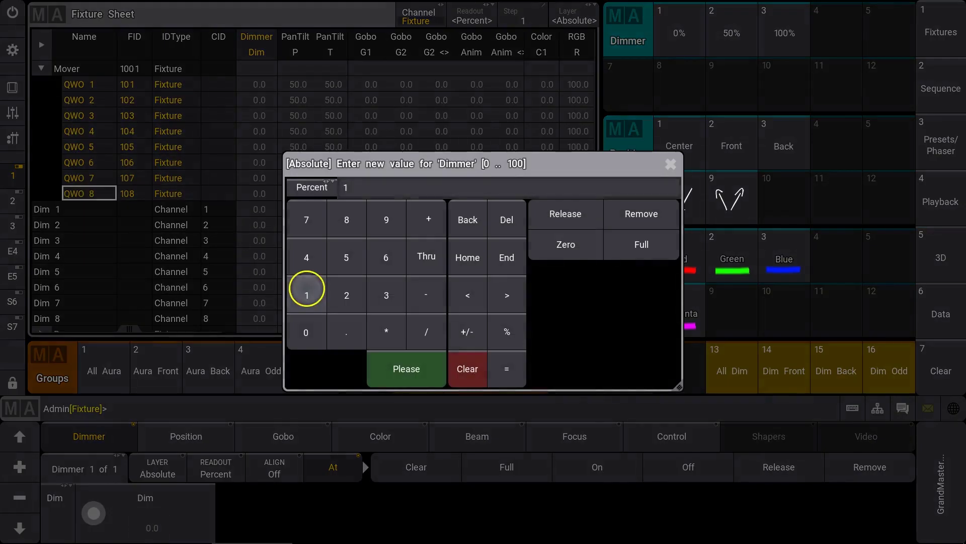
left_click(305, 332)
left_click(305, 332)
left_click(397, 367)
- Go to step 2 of the phaser and set the movers' dimmer to 0 percent
left_click(19, 435)
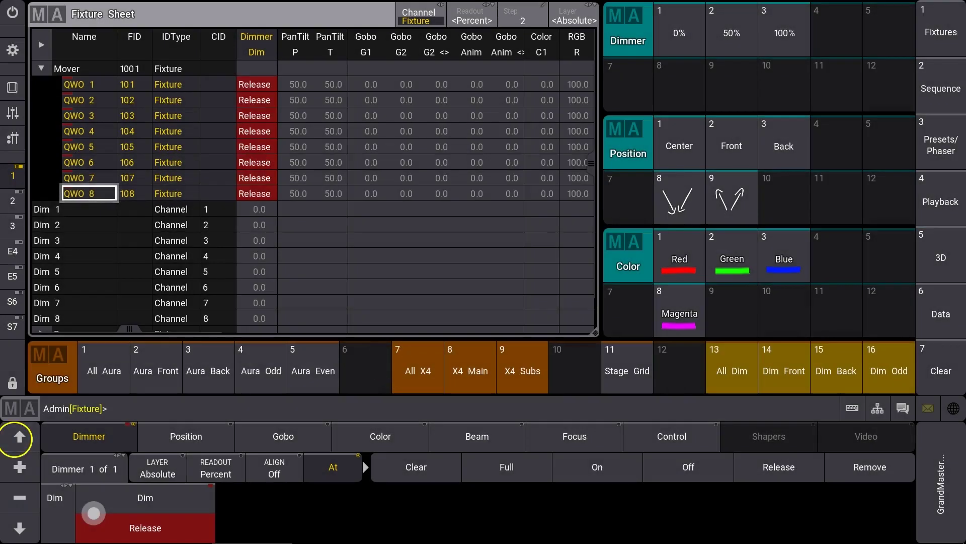
left_click(145, 527)
left_click(305, 333)
left_click(403, 369)
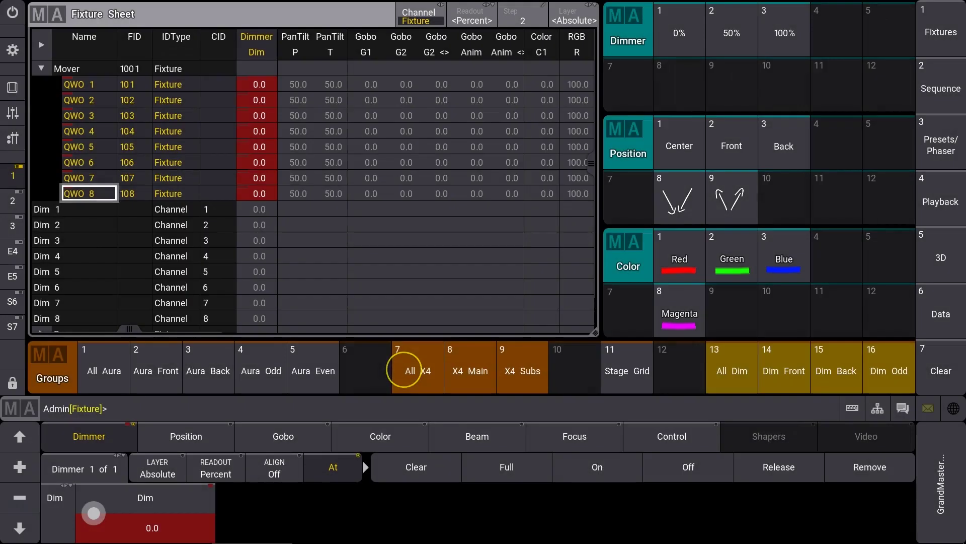
- Spread the dimmer phase of the movers from 0 Thru 360 in the Phase layer
left_click(156, 470)
left_click(641, 468)
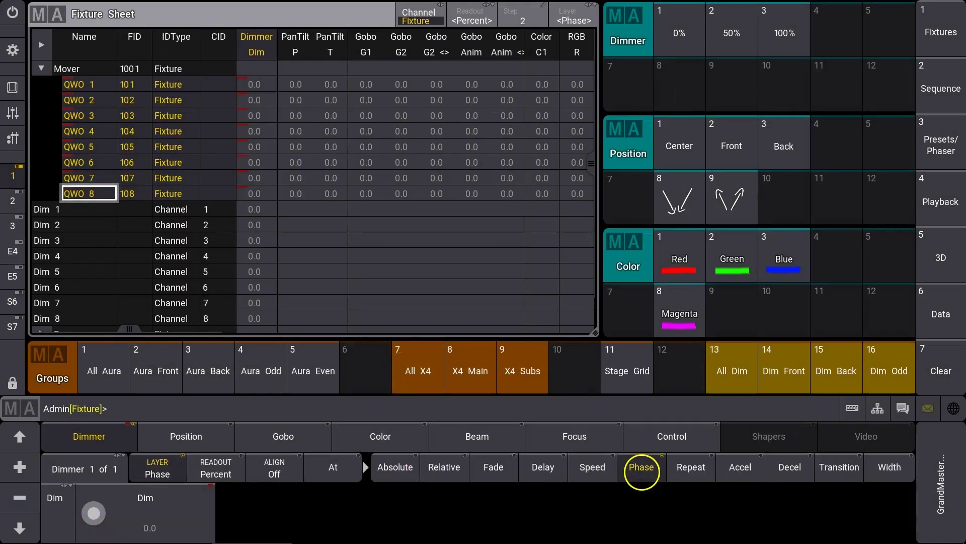
left_click(129, 524)
left_click(319, 331)
left_click(514, 257)
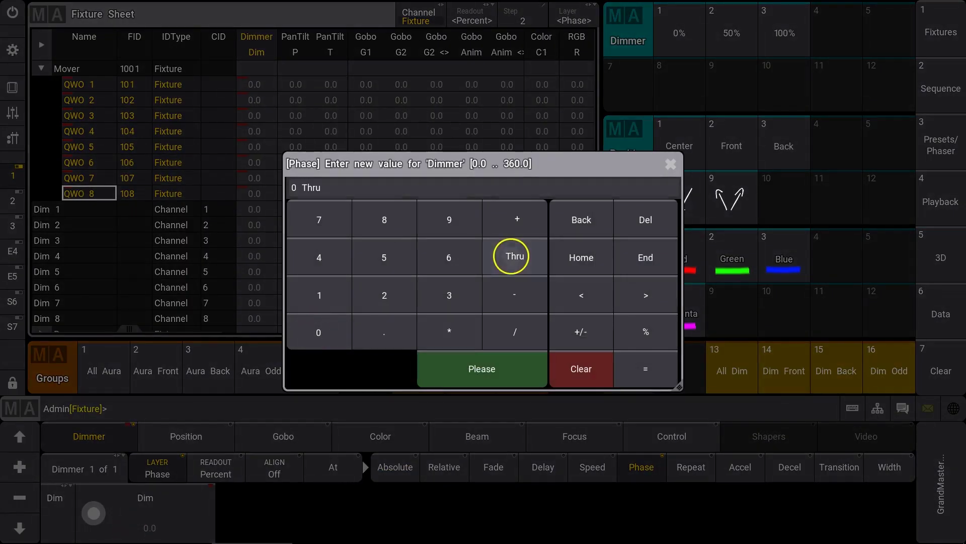
left_click(449, 295)
left_click(449, 257)
left_click(318, 331)
left_click(482, 369)
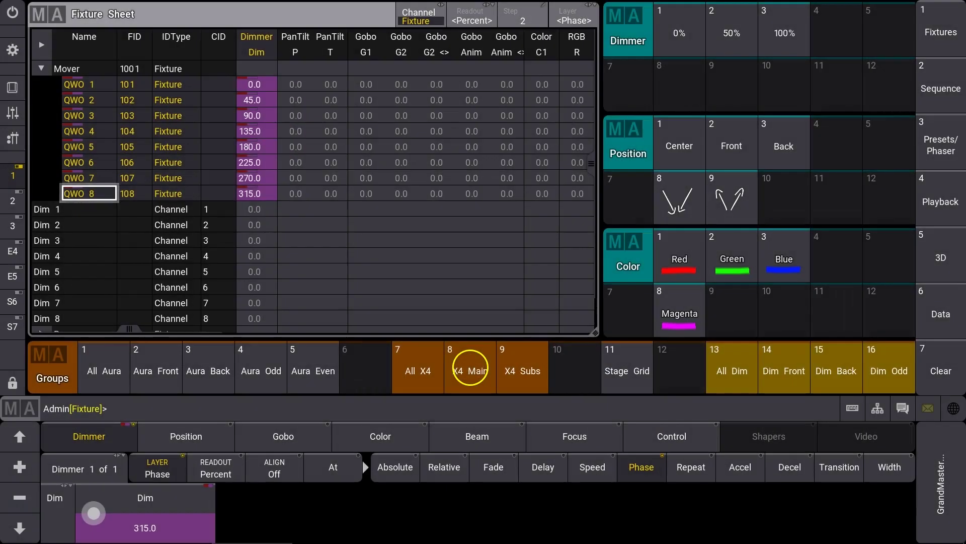
- Store the dimmer phaser as preset 8 in the Dimmer pool and view it in the 3D window
left_click(165, 408)
left_click(682, 83)
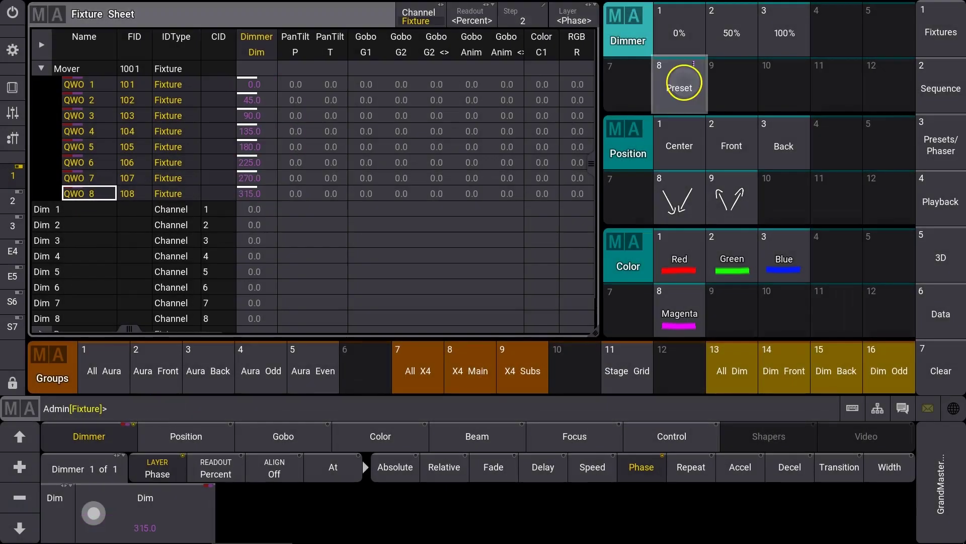
left_click(941, 257)
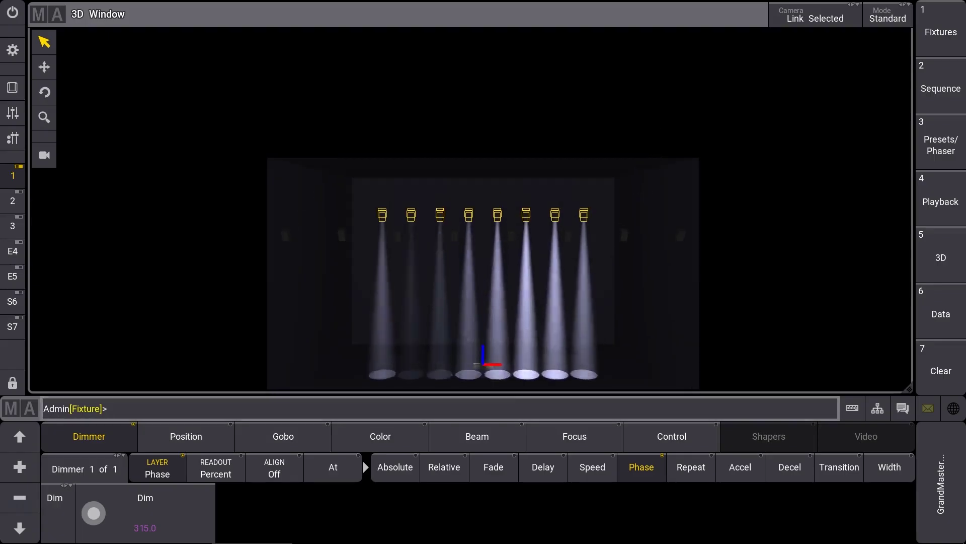
- In the playback view, raise fader 206 to 100% and start the Red/Mag color (106) with the Down position (306)
left_click(12, 200)
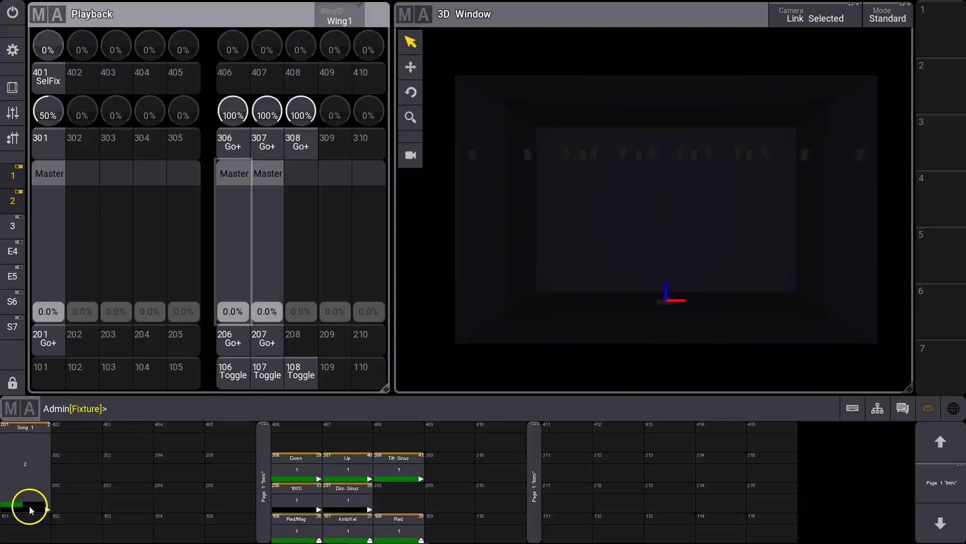
left_click_drag(233, 311, 230, 176)
left_click(230, 375)
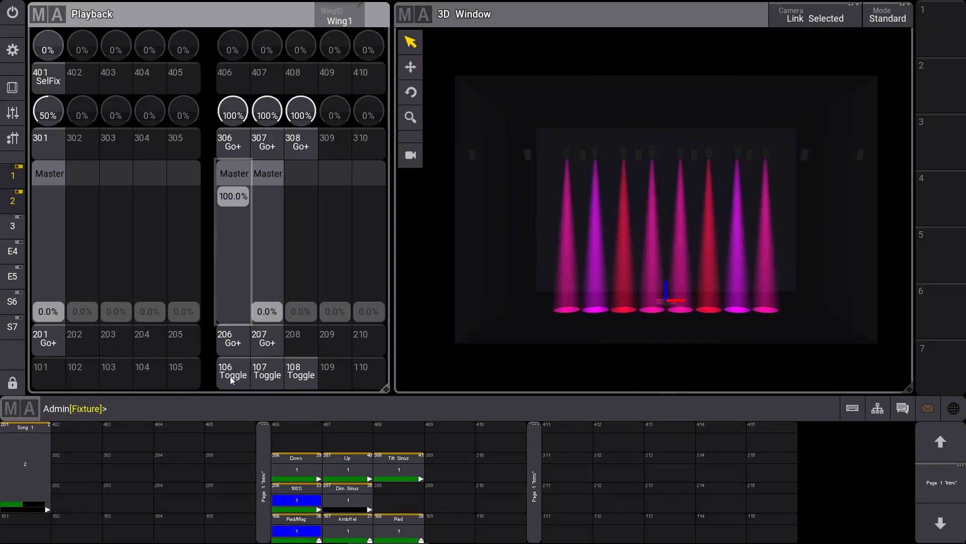
left_click(232, 145)
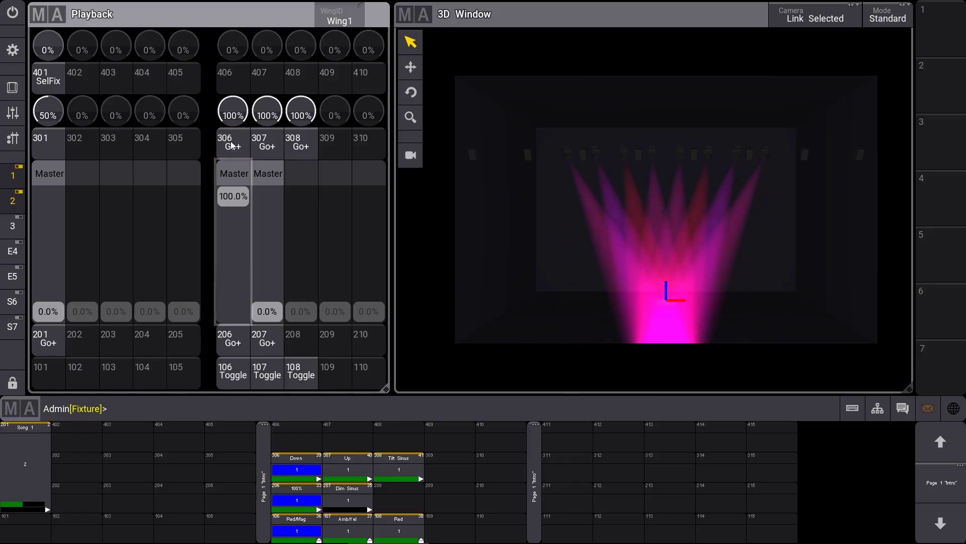
- Switch the look to the Amb/Yel color on executor 107 and the Up position on executor 307
left_click(268, 375)
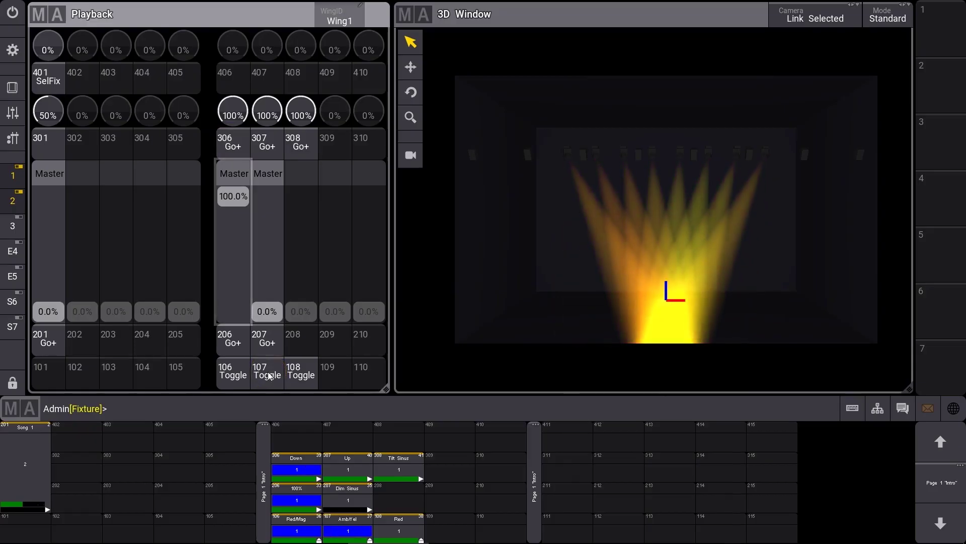
left_click(266, 144)
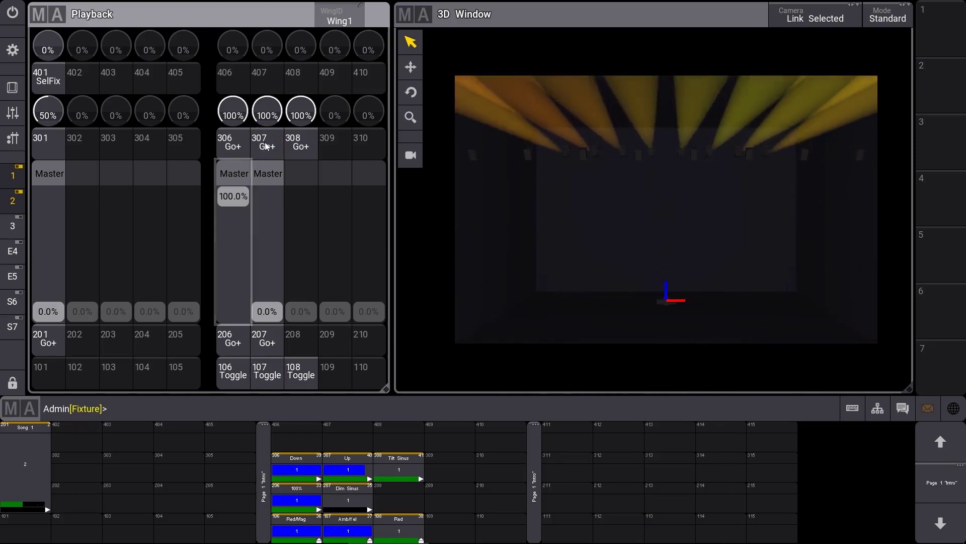
- Start the Tilt Sinus effect on executor 308 and pull down the 100% dimmer fader on executor 206
left_click(298, 145)
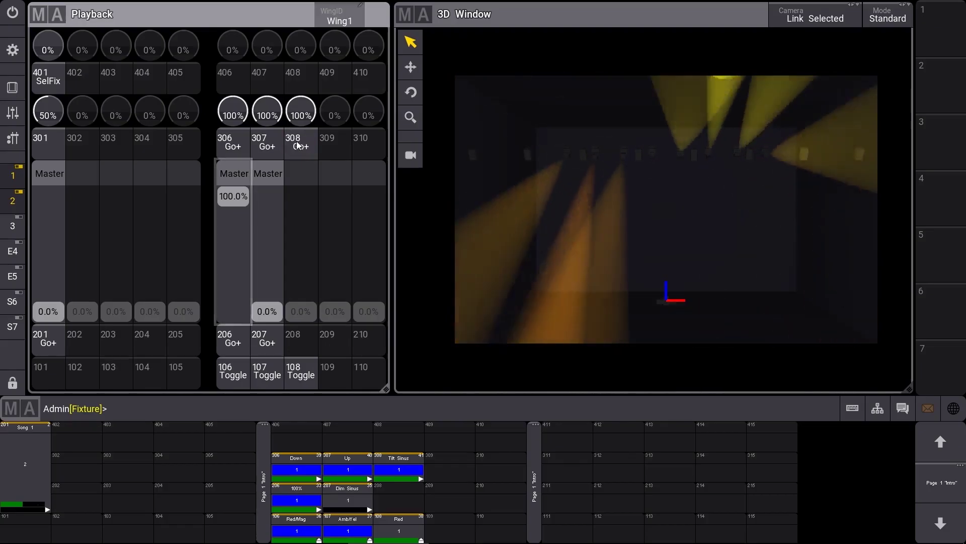
left_click_drag(233, 196, 235, 307)
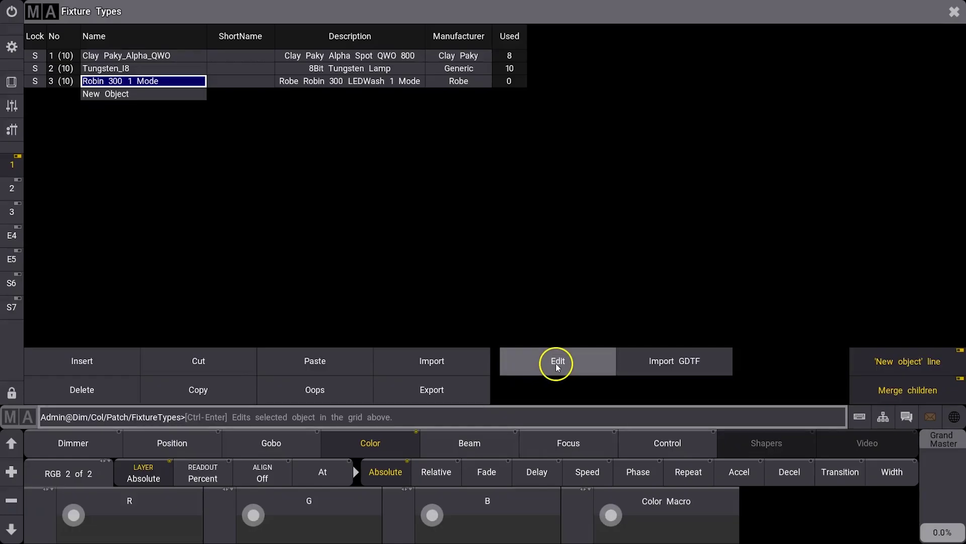
- Open the Robin 300 1 Mode fixture type for editing and examine the DMX channels and relations of Mode 1
left_click(557, 362)
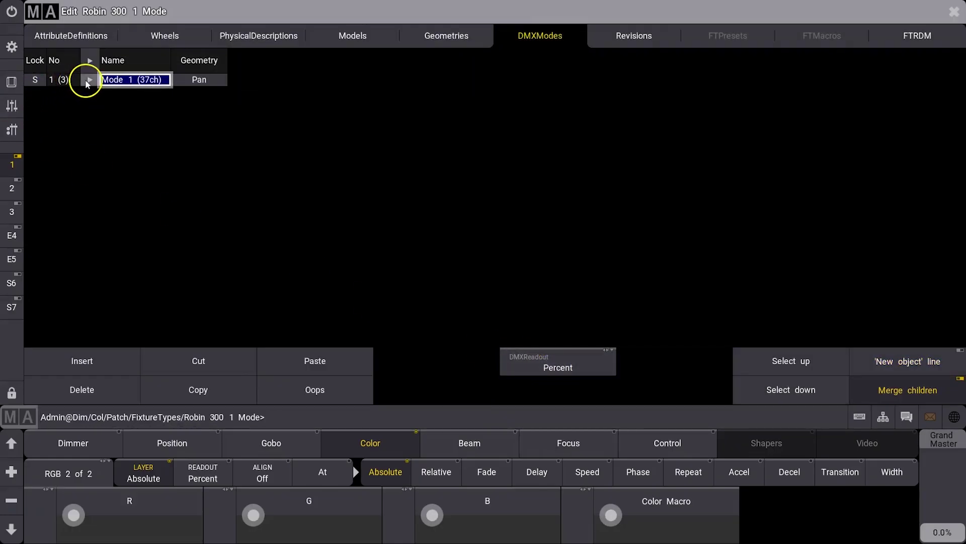
left_click(89, 80)
left_click(94, 92)
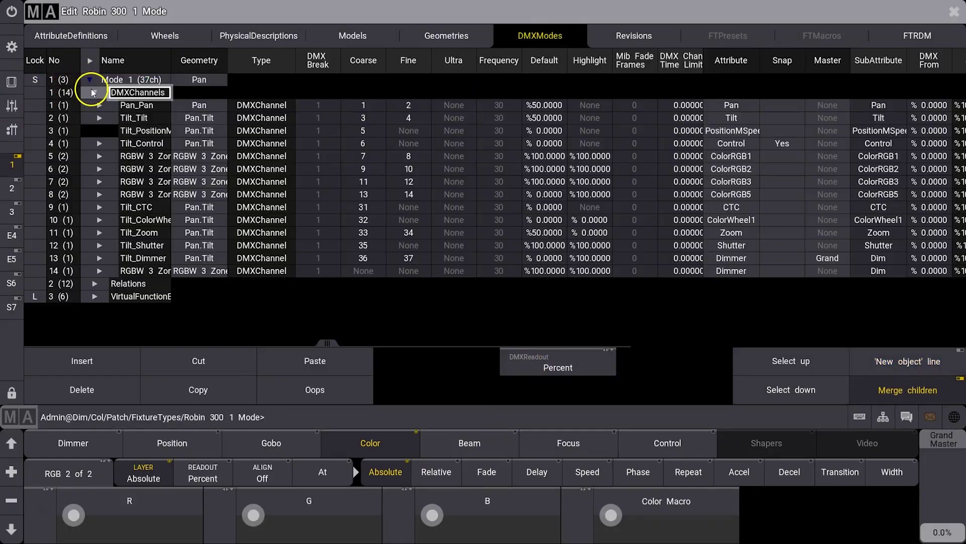
left_click(95, 283)
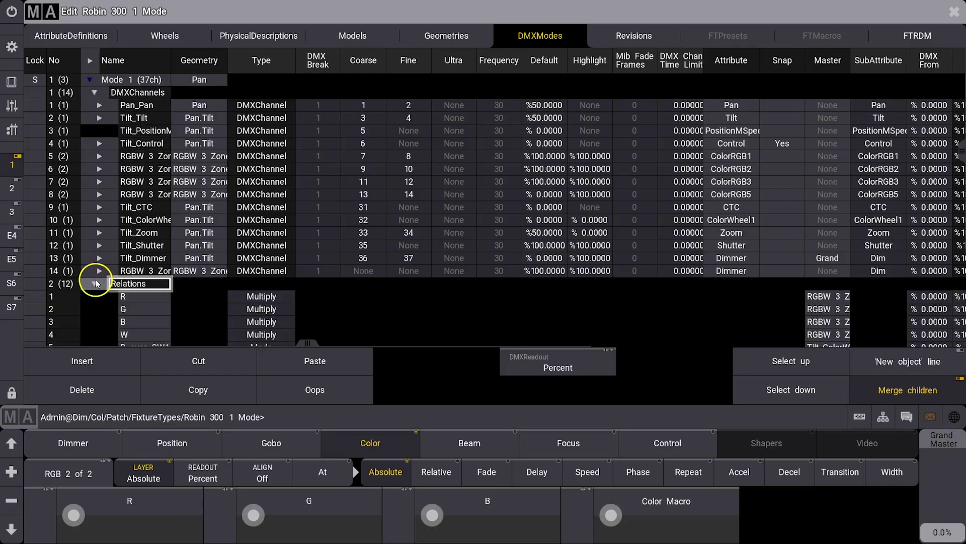
- Examine the fixture type's geometries with the Pan geometry expanded, and view its revisions
left_click(446, 36)
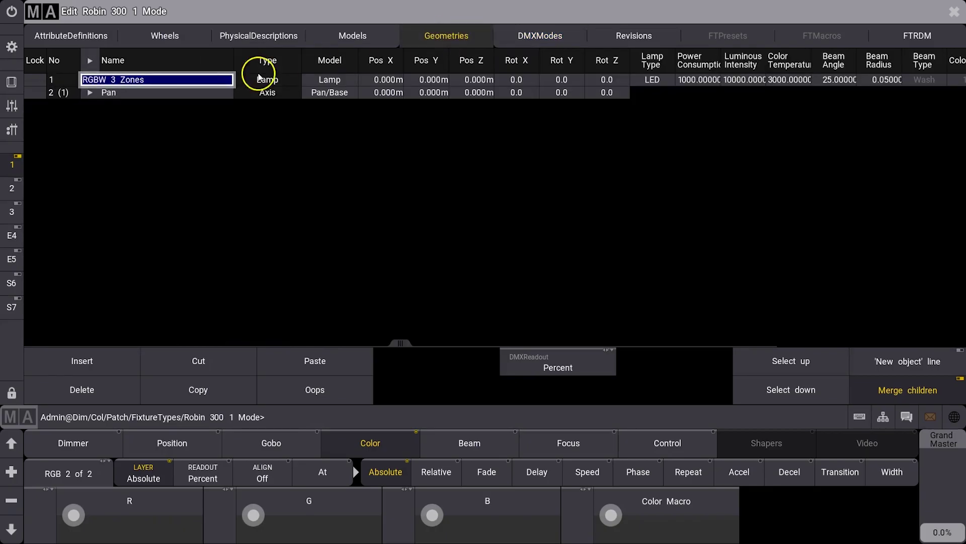
left_click(90, 93)
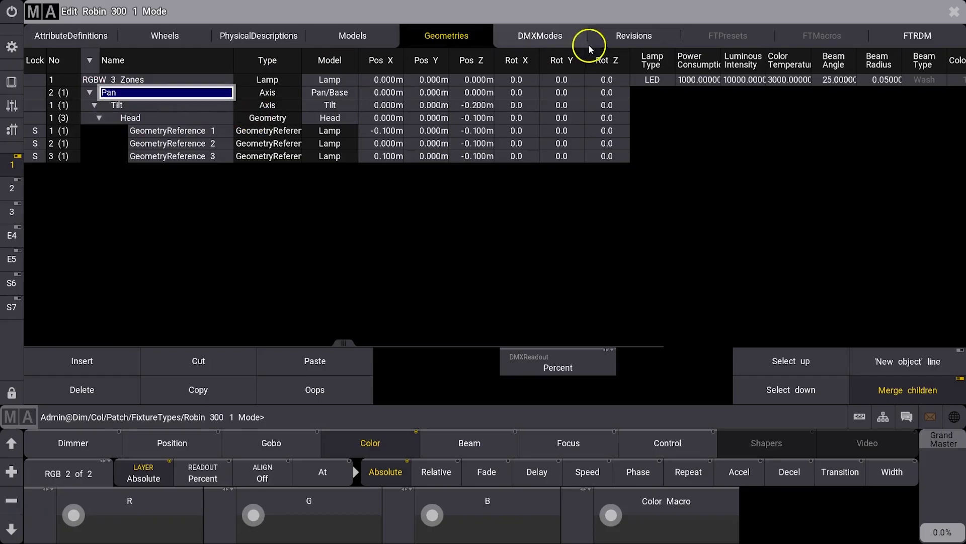
left_click(619, 34)
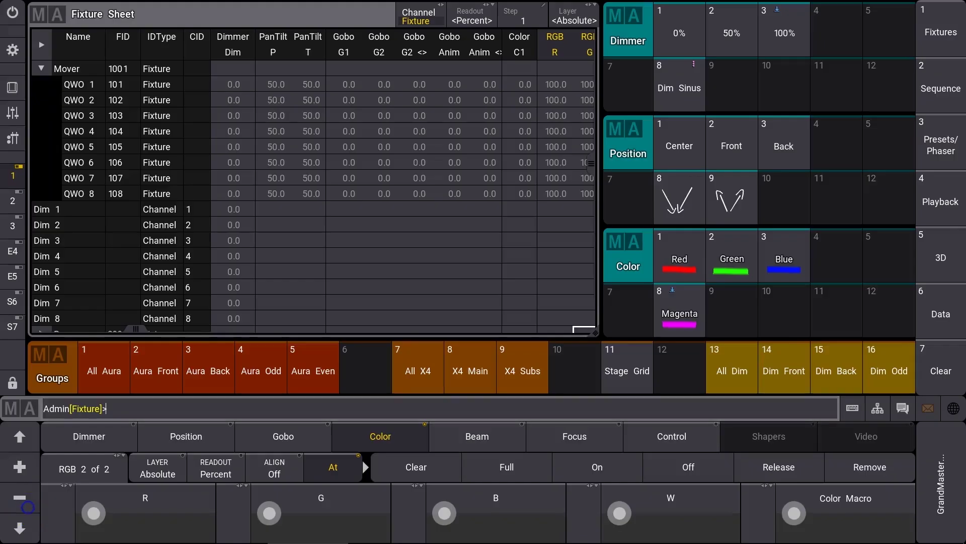
- Open the Desk Lights & Color Theme settings and set the active color theme to defaultDAYLIGHT
key("Menu")
left_click(614, 225)
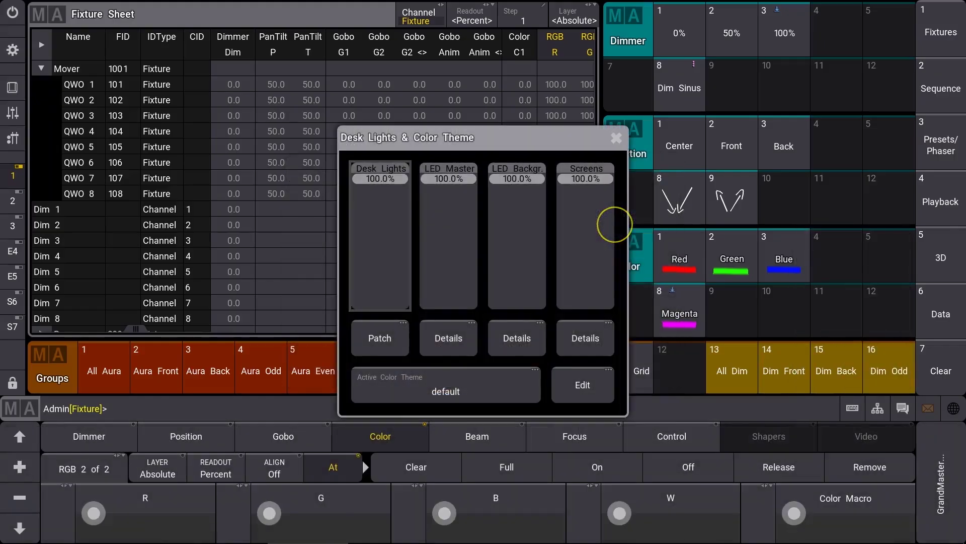
left_click(476, 383)
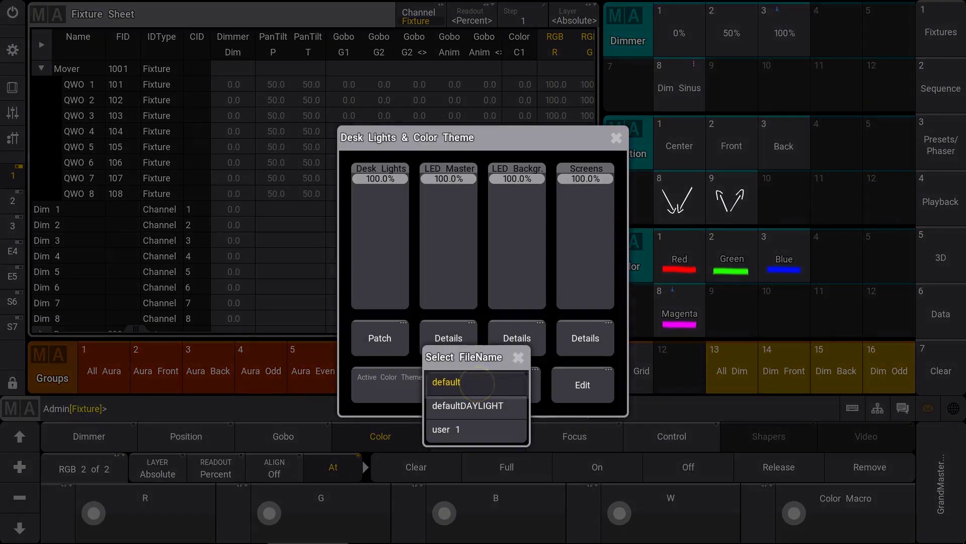
left_click(467, 406)
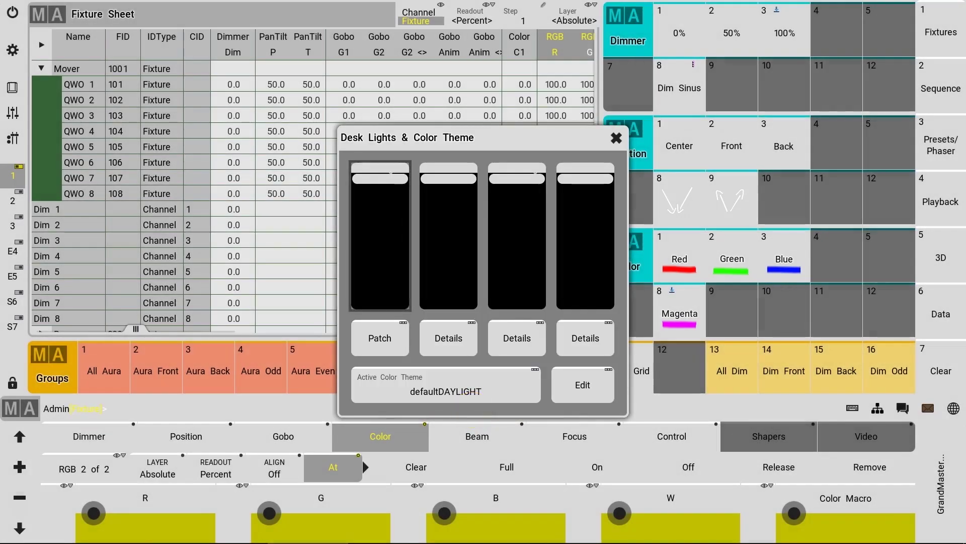
- Switch the active color theme back to default, change it to user 1, and close the theme settings
left_click(477, 386)
left_click(451, 368)
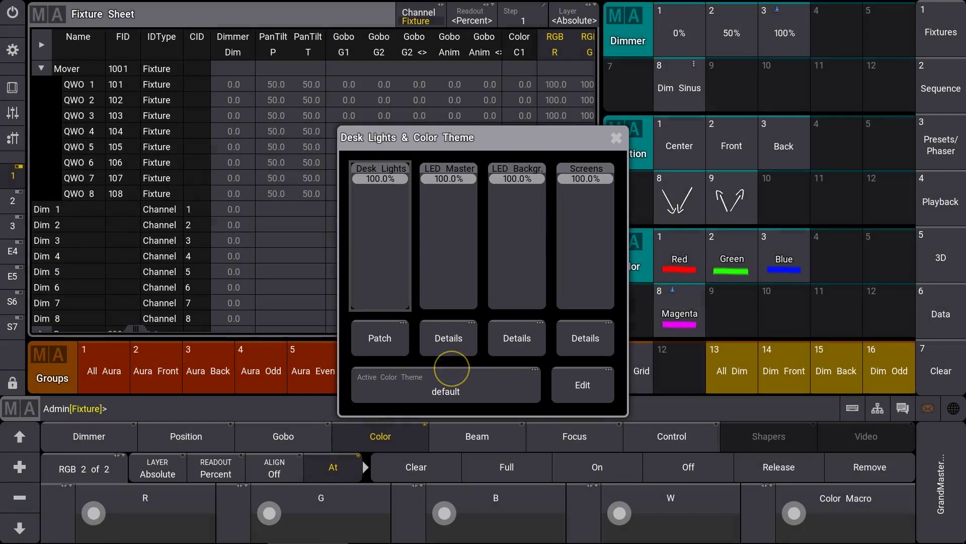
left_click(461, 378)
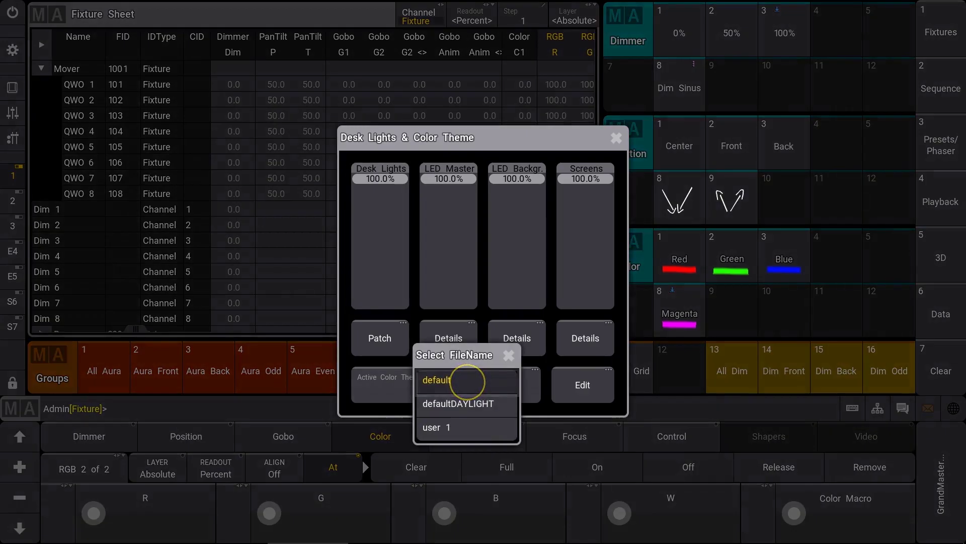
left_click(441, 427)
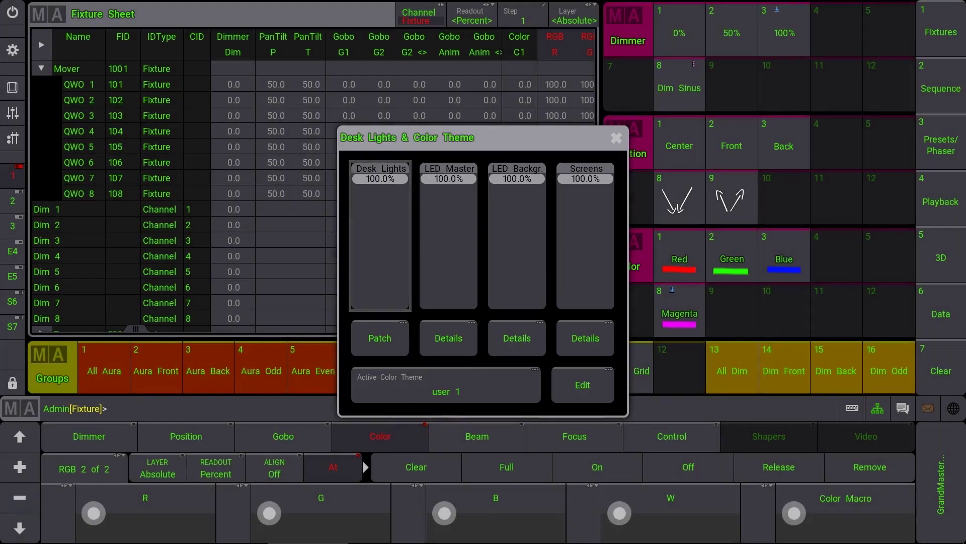
key("Escape")
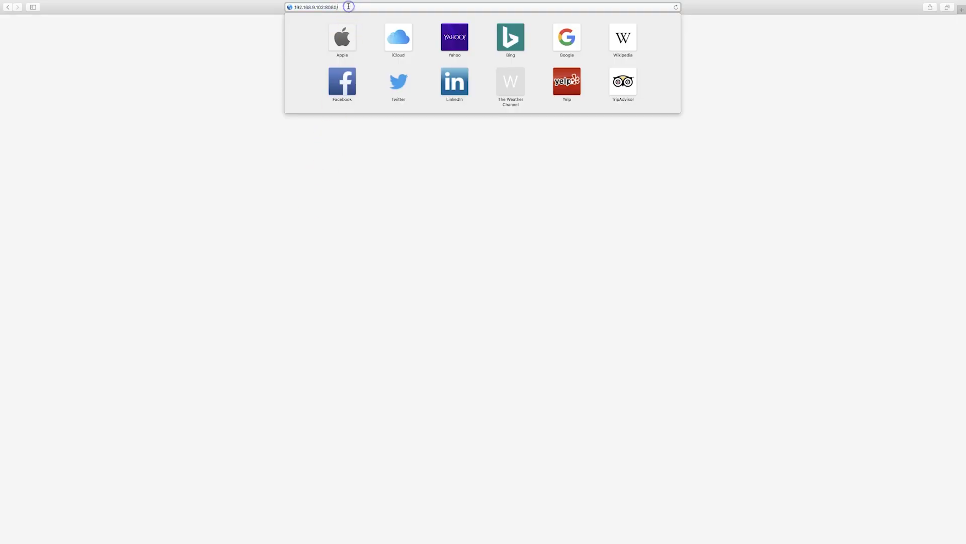
- Load the web remote at 192.168.9.102:8080 in the browser and shrink the Fixture Sheet to the height of the Groups pool
key("Return")
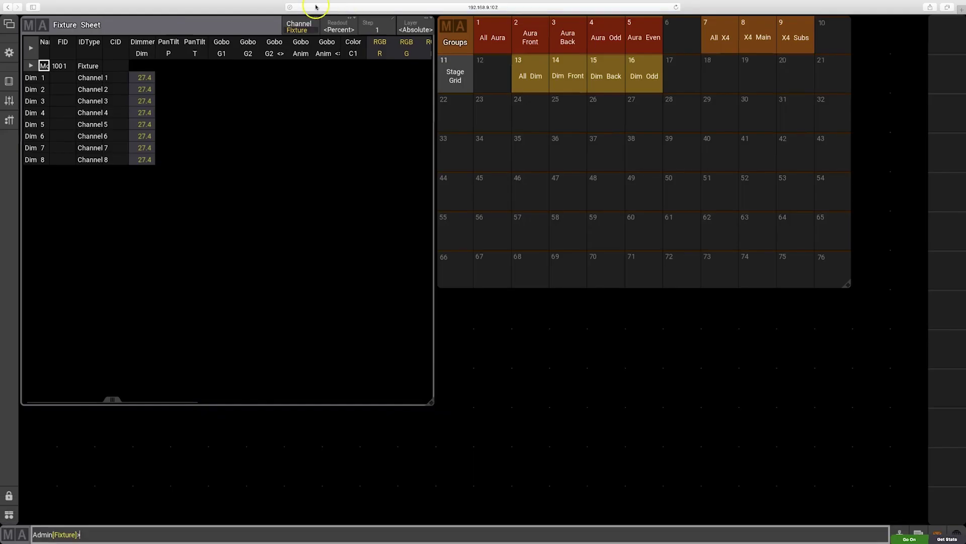
left_click_drag(430, 402, 428, 286)
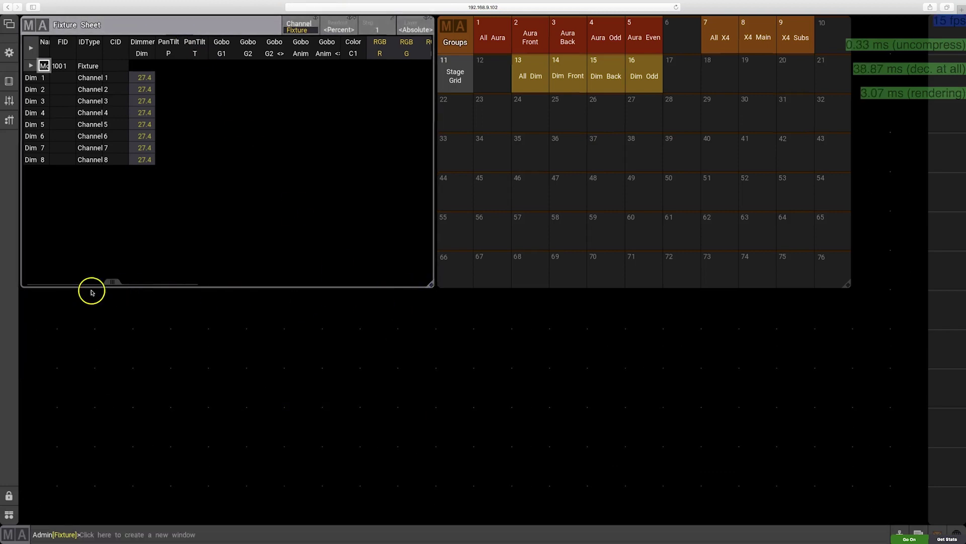
- Add a Color preset pool window in the empty area below the Fixture Sheet
left_click_drag(320, 377, 473, 450)
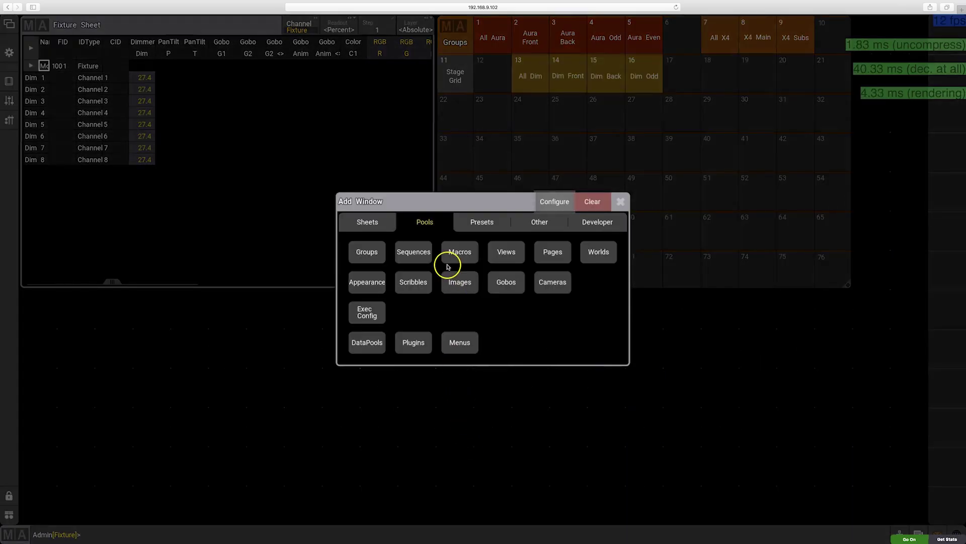
left_click(475, 220)
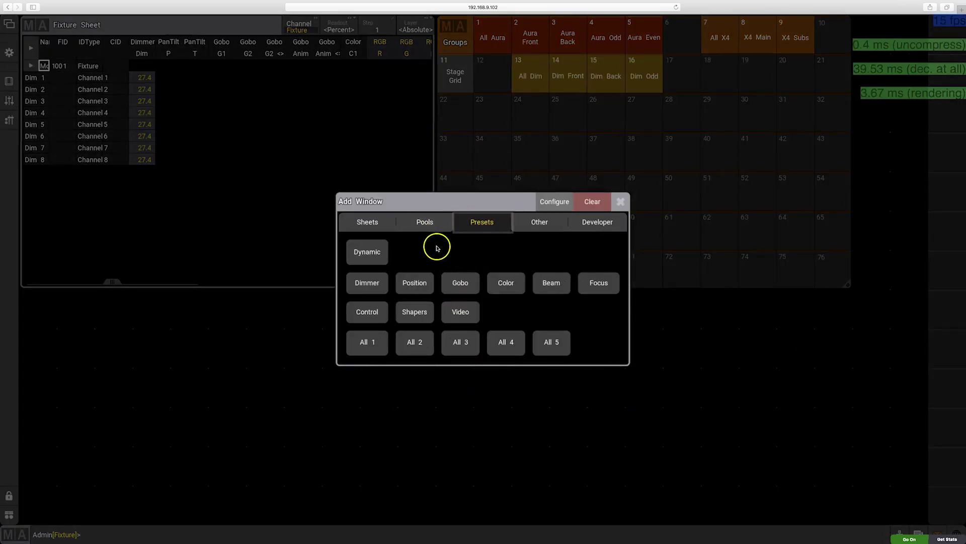
left_click(500, 284)
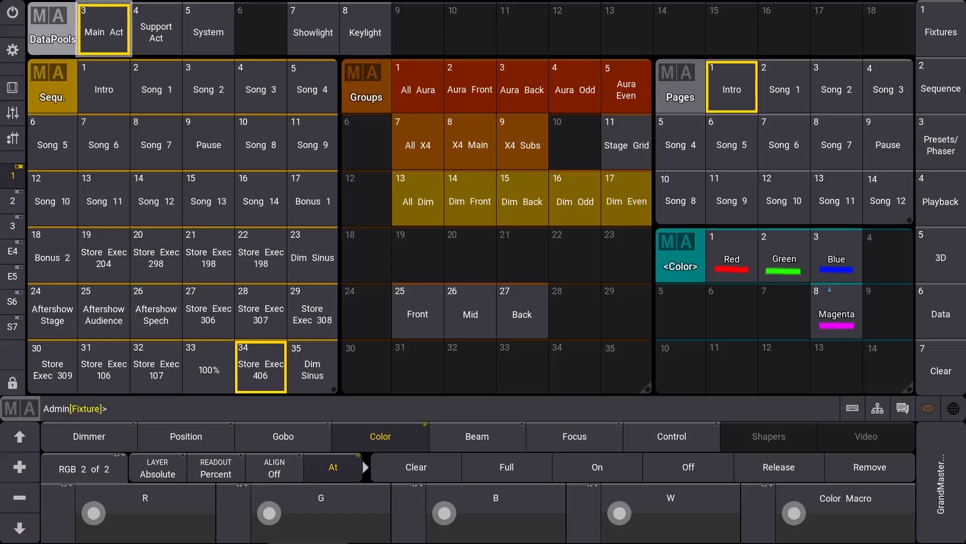
- View the contents of the Support Act and System data pools, and return to the Main Act data pool
left_click(156, 32)
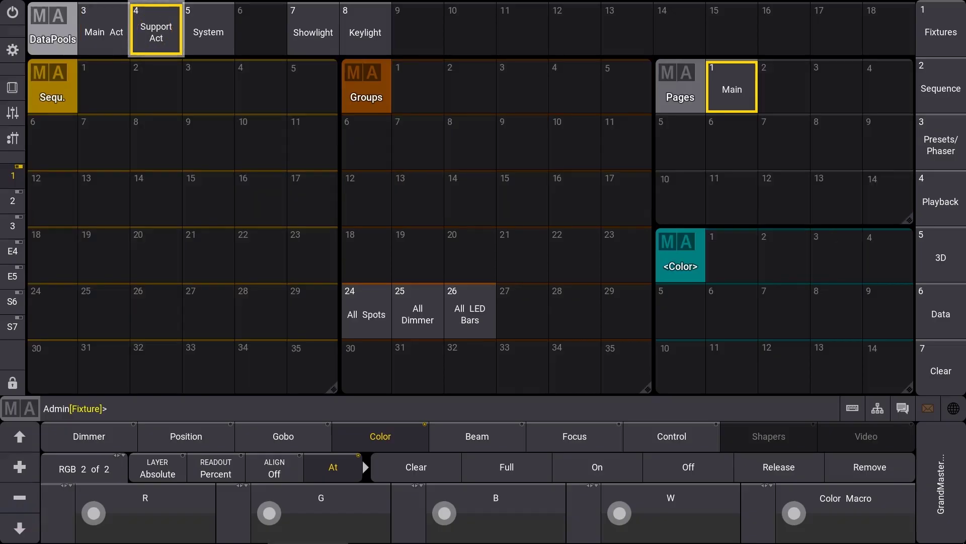
left_click(209, 32)
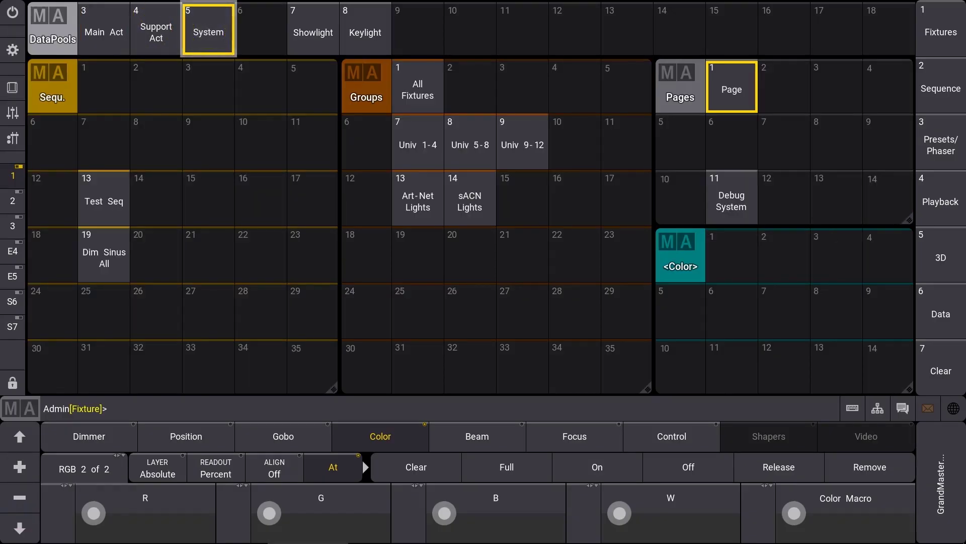
left_click(104, 32)
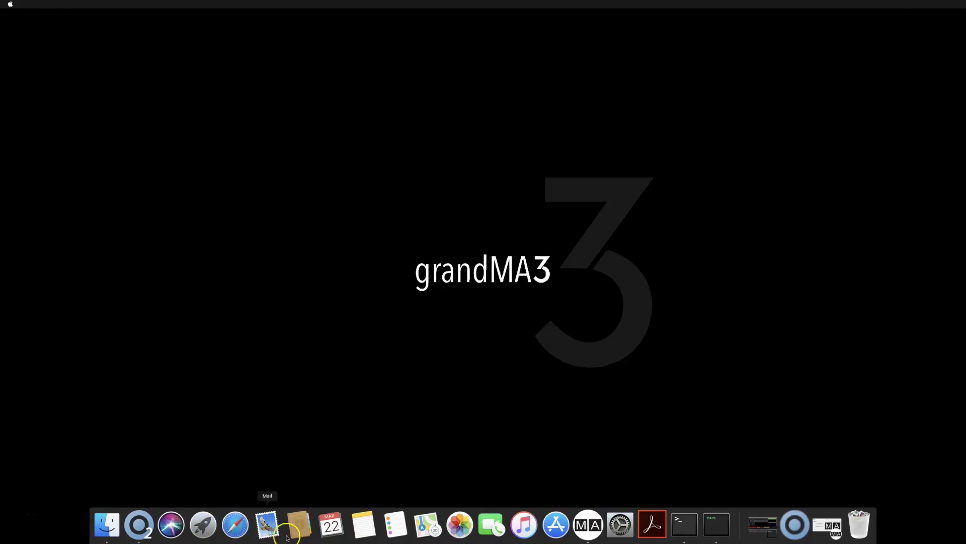
- Open the grandMA3 launcher from the desktop and bring up the onPC window
left_click(596, 531)
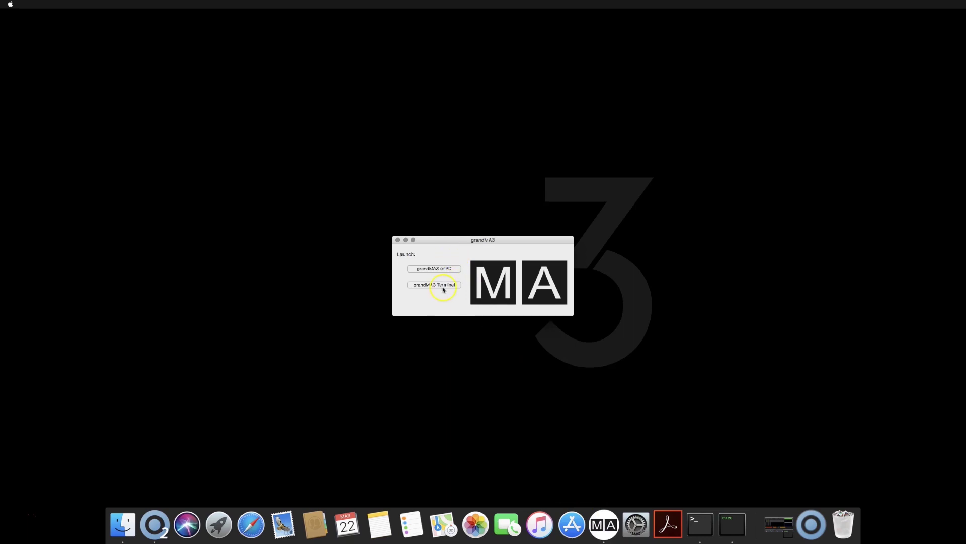
left_click(740, 527)
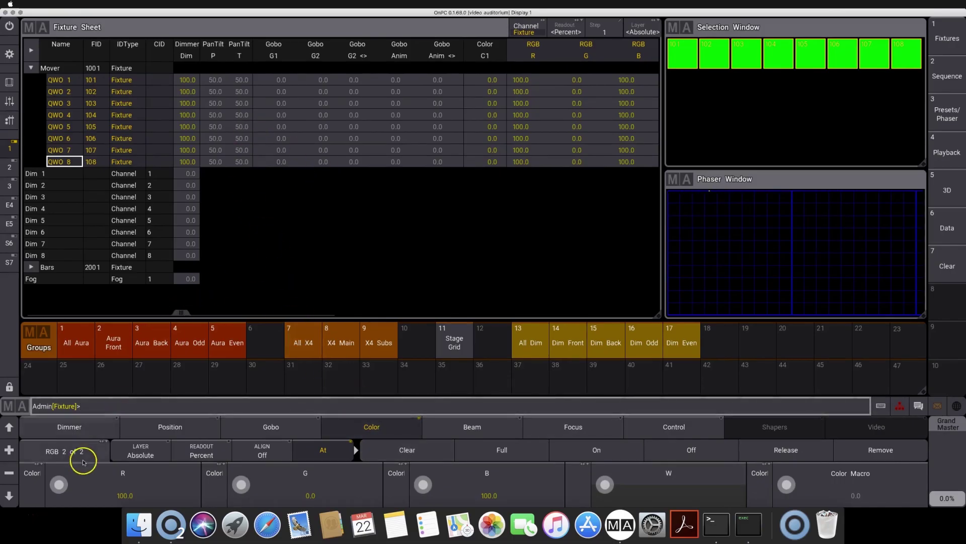
left_click(17, 516)
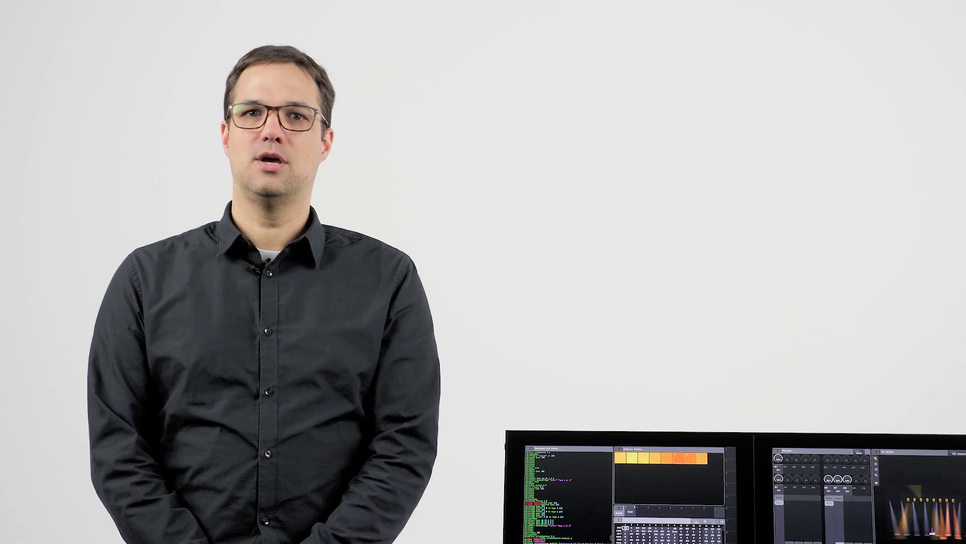